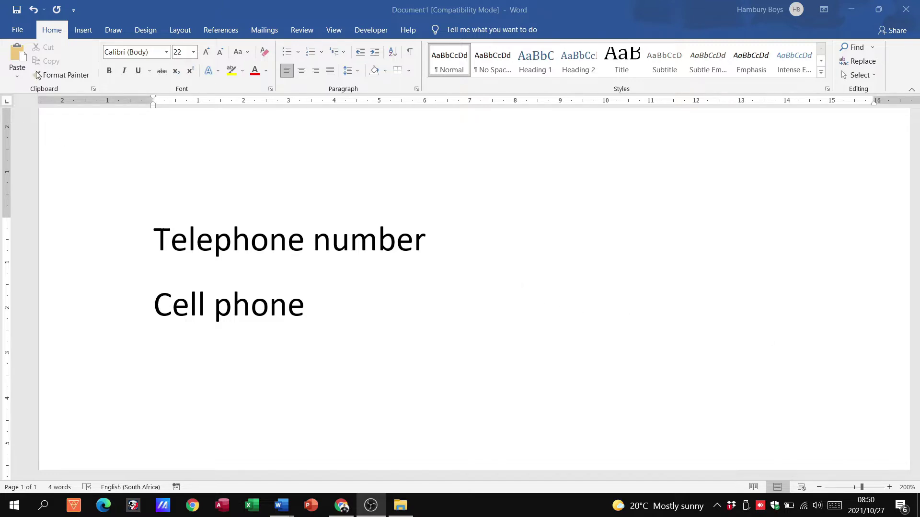
Step: Insert Ö from the Symbol gallery before 'Telephone number' and select the new character
left_click(55, 36)
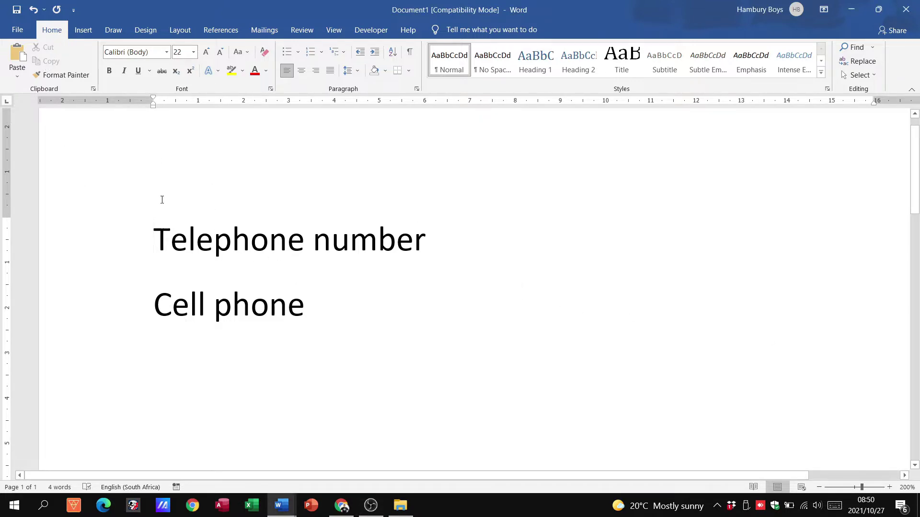
left_click(83, 32)
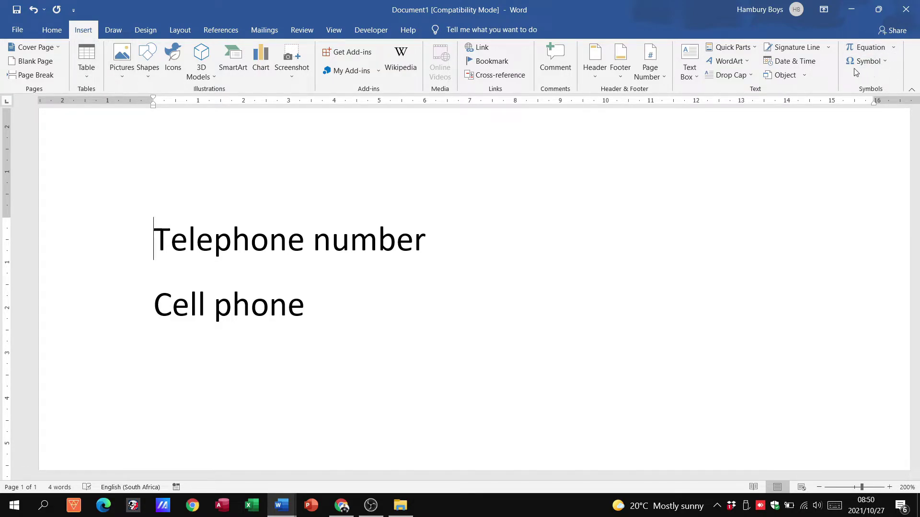
left_click(888, 65)
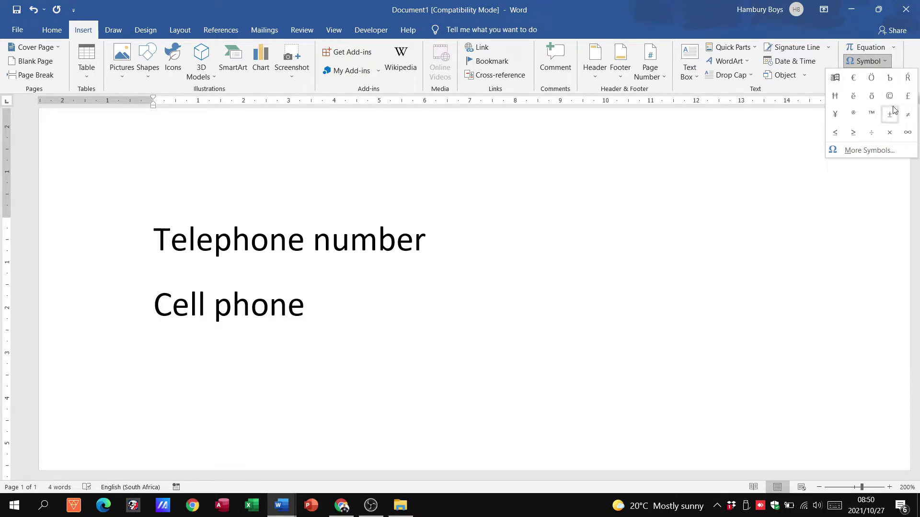
left_click(872, 79)
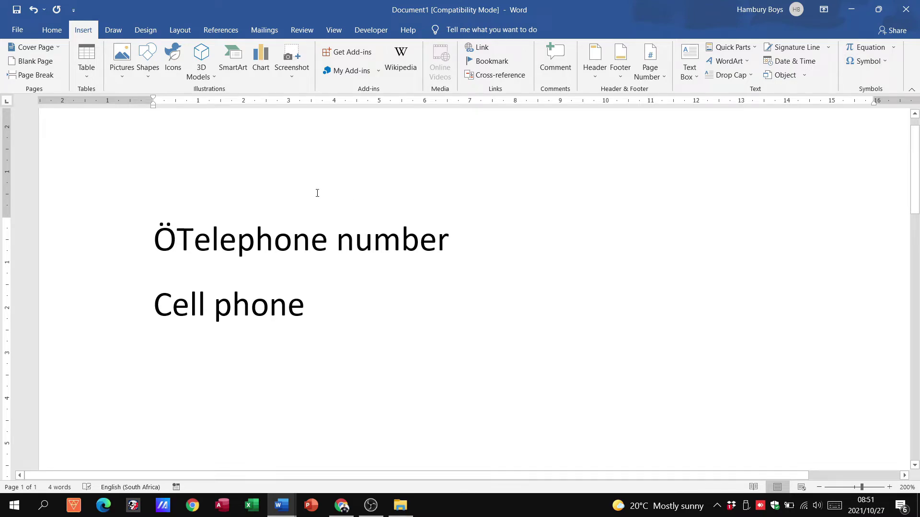
left_click_drag(177, 239, 154, 240)
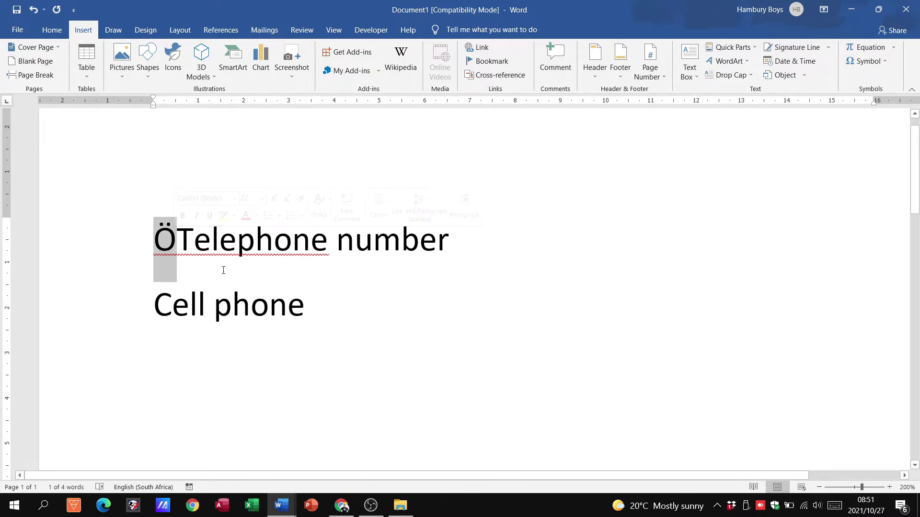
Step: Insert the Windows logo symbol before 'phone', then place the cursor at the start of 'Cell'
left_click(215, 303)
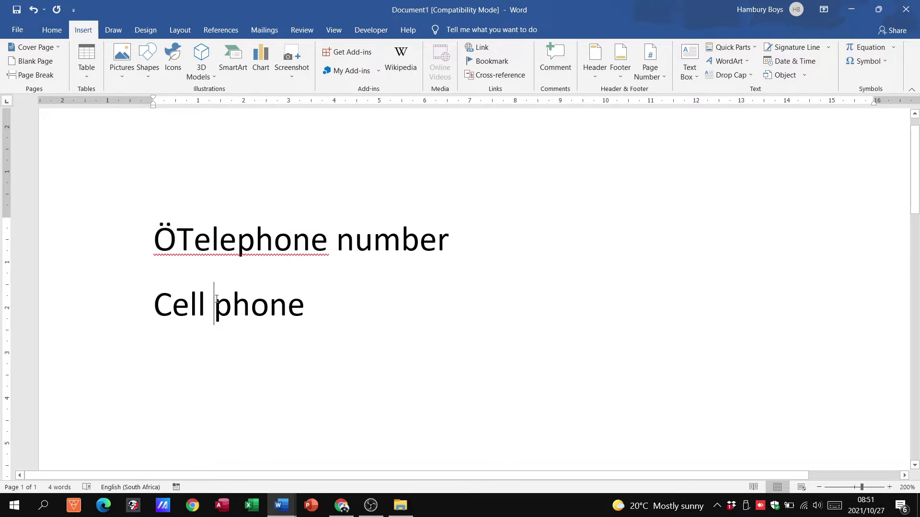
left_click(885, 62)
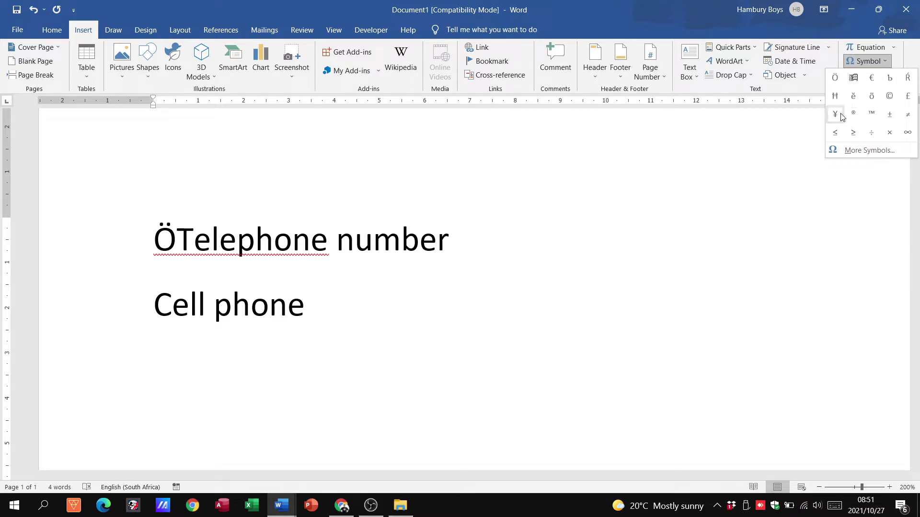
left_click(854, 78)
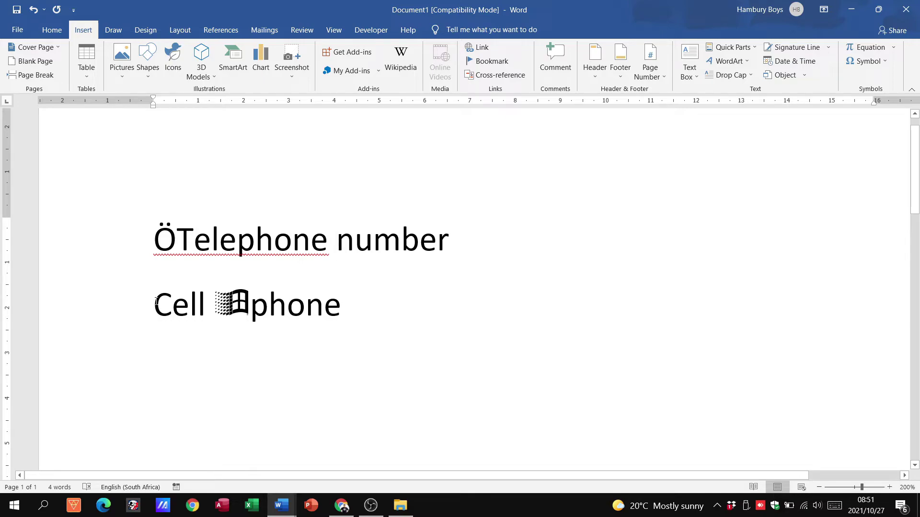
left_click(156, 302)
left_click(885, 62)
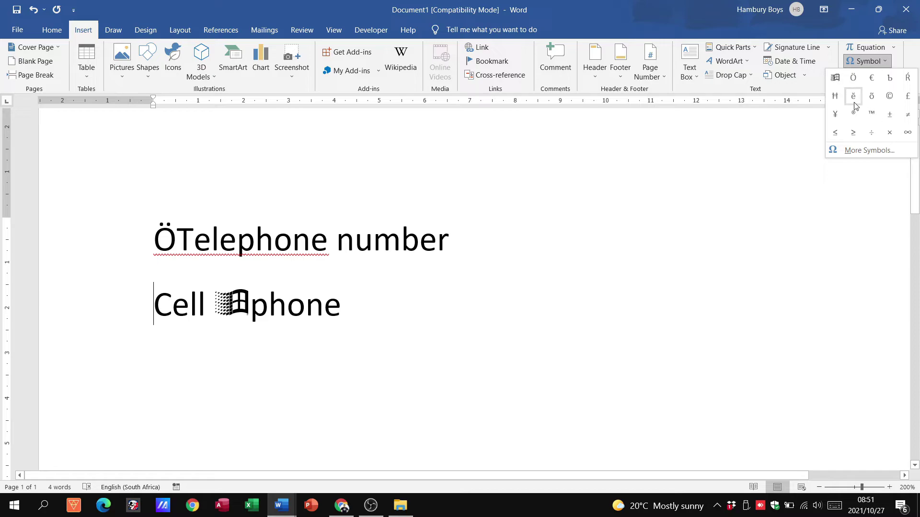
Step: Open More Symbols, move the dialog right, and view Special Characters before returning to Symbols
left_click(855, 153)
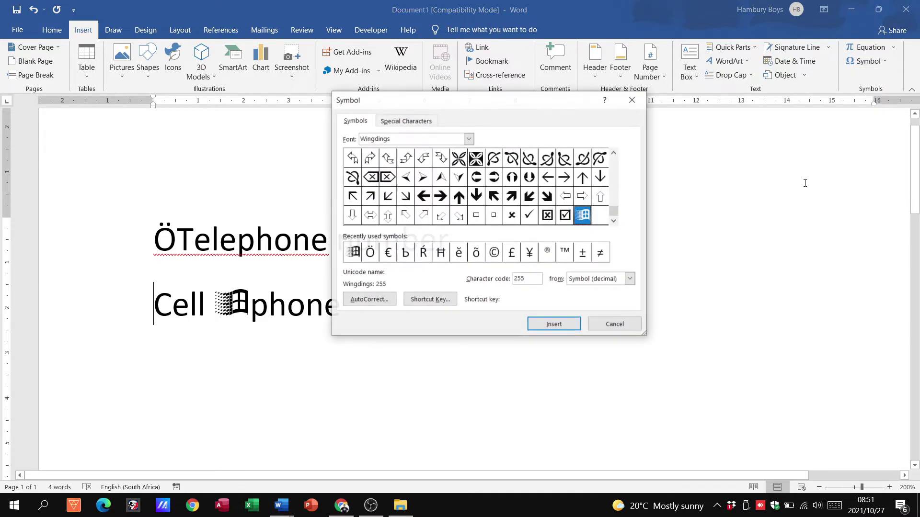
mouse_move(469, 108)
left_mouse_down()
mouse_move(619, 162)
mouse_move(651, 150)
left_mouse_up()
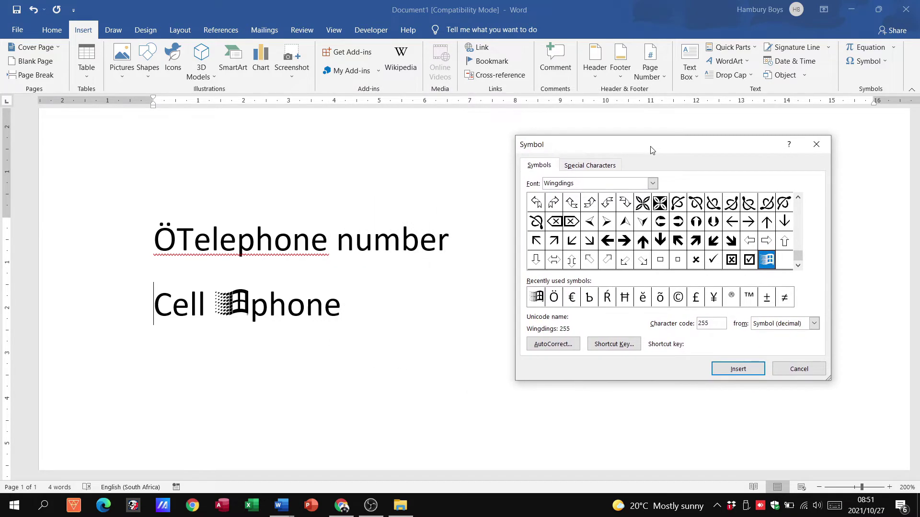
left_click(588, 167)
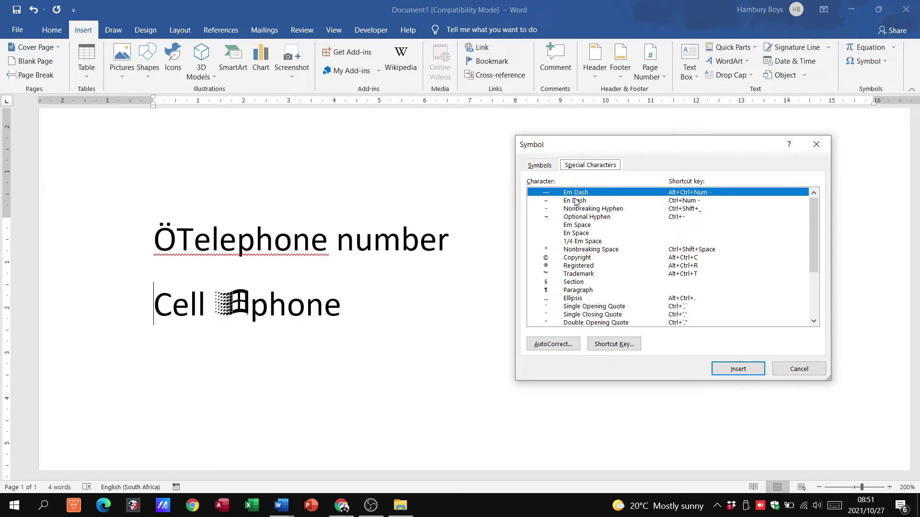
left_click(543, 166)
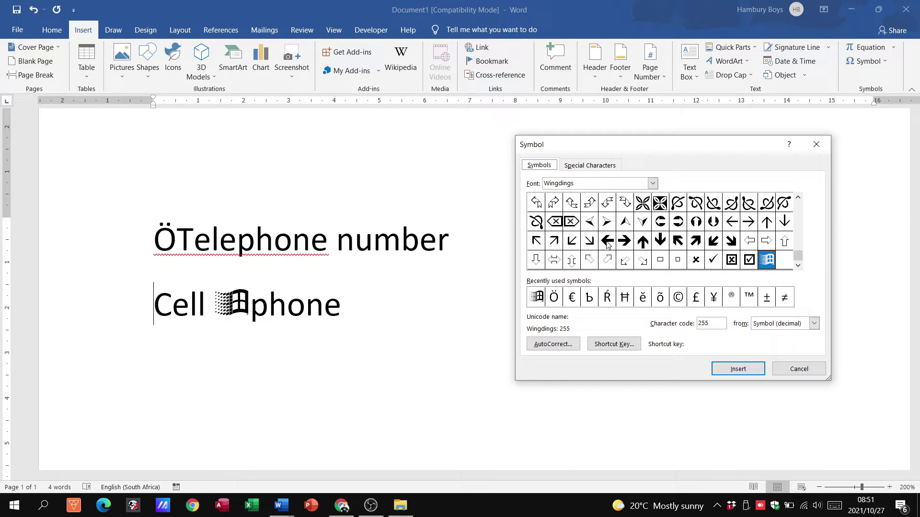
Step: Browse the symbol fonts Wide Latin and Yu Gothic variants, settling on Yu Gothic Medium
left_click(652, 184)
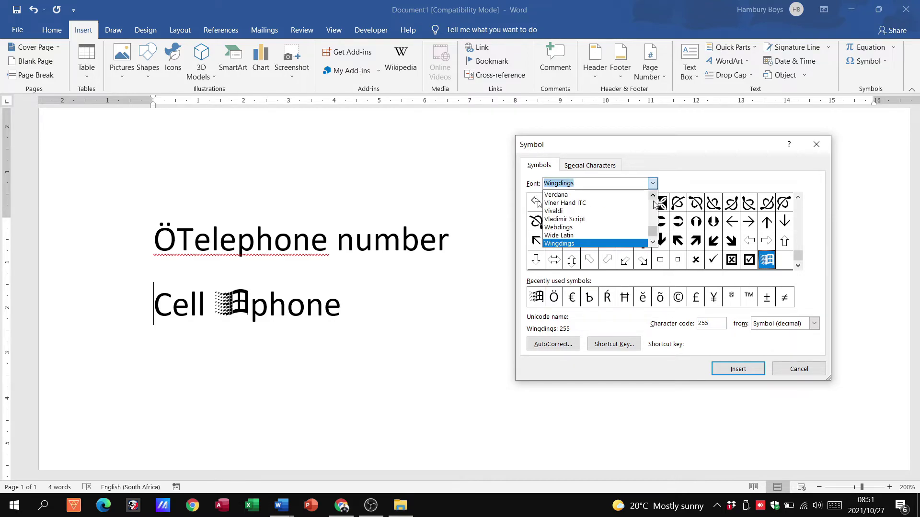
left_click(621, 237)
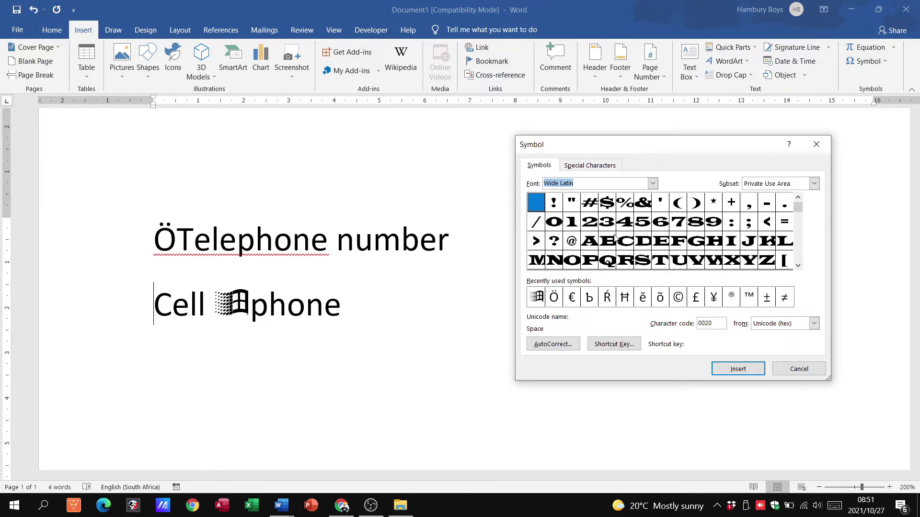
left_click(652, 184)
scroll(652, 238, "down", 3)
left_click(625, 244)
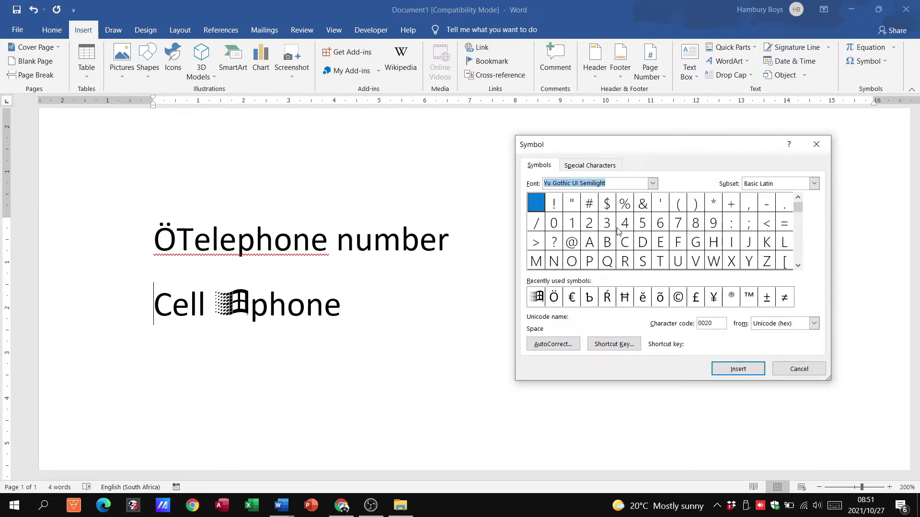
left_click(652, 183)
left_click(630, 228)
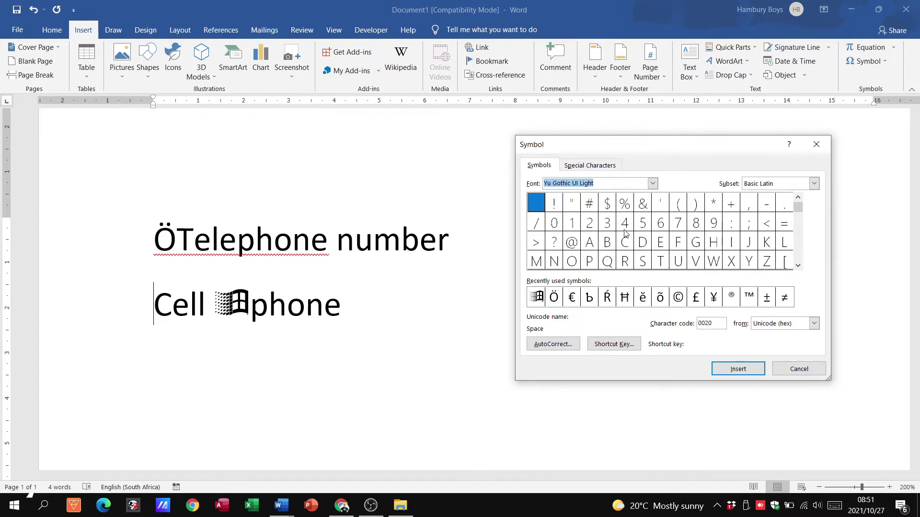
left_click(652, 184)
left_click(616, 216)
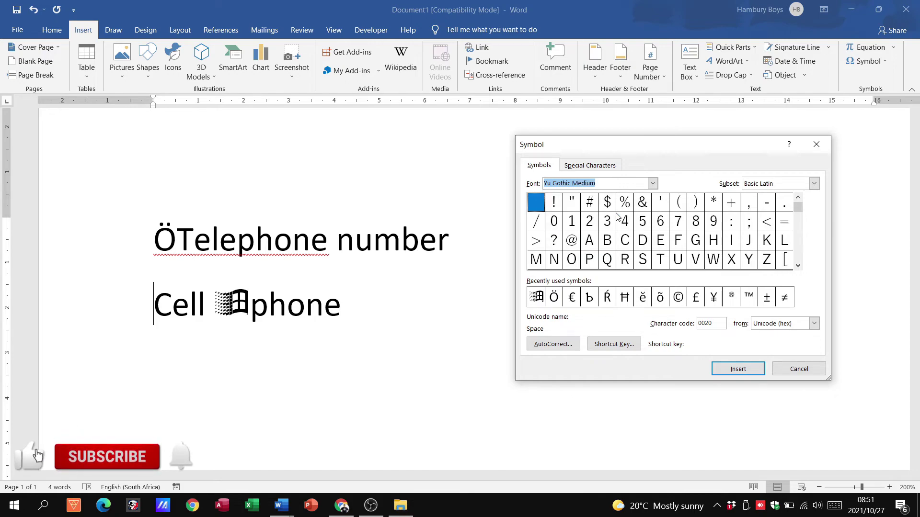
Step: Insert Ħ from Recently used symbols before 'Cell' and close the Symbol dialog
left_click(623, 297)
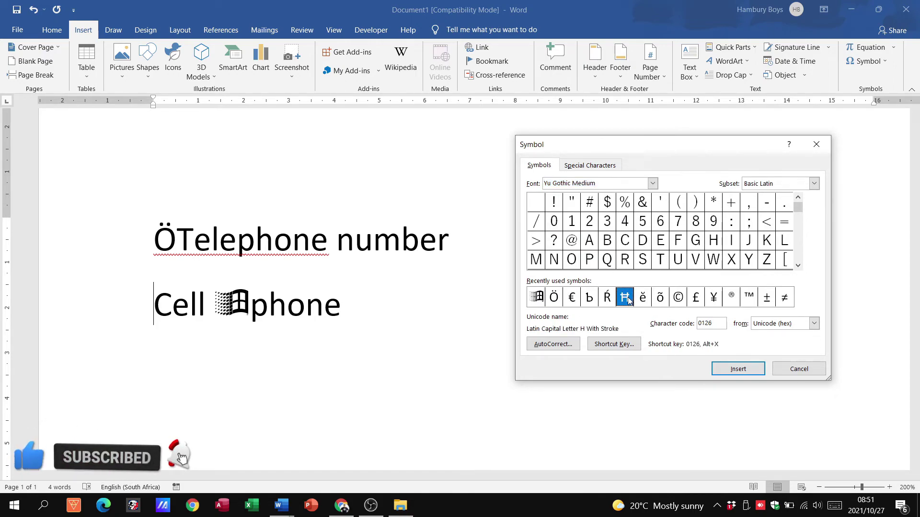
left_click(738, 369)
left_click(791, 369)
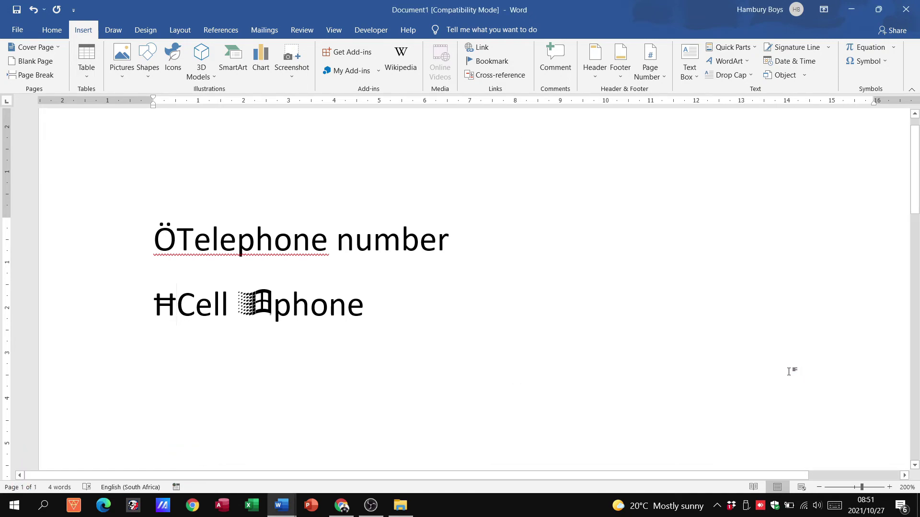